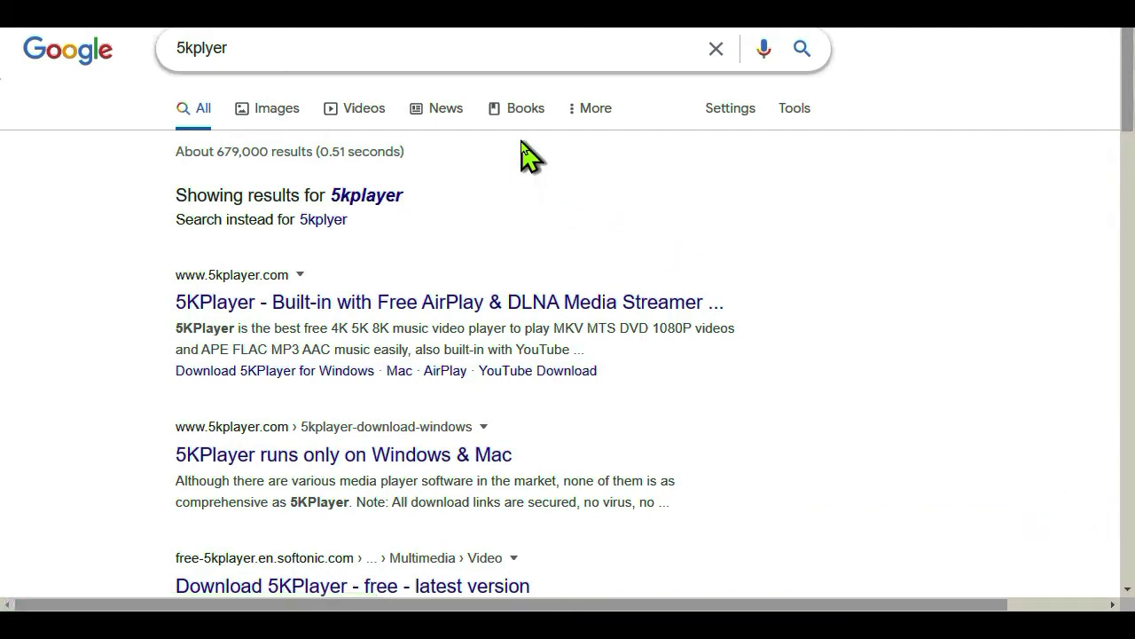
Open the 5KPlayer website from the search results and go to its free download page for Windows
{"action": "left_click", "coordinate": [393, 306]}
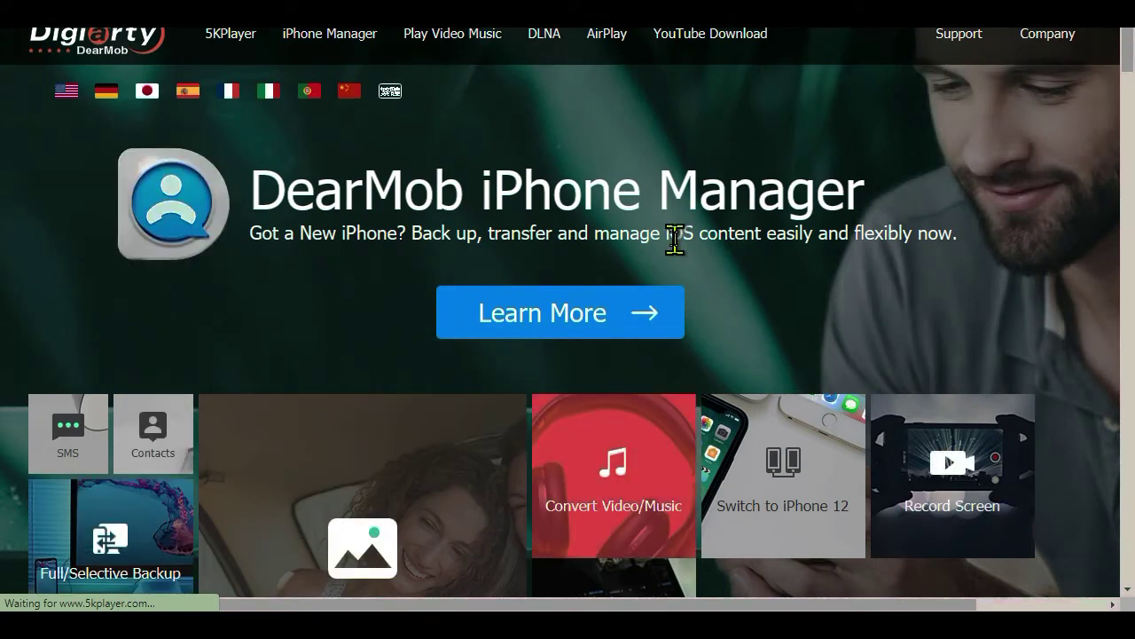
{"action": "left_click", "coordinate": [237, 39]}
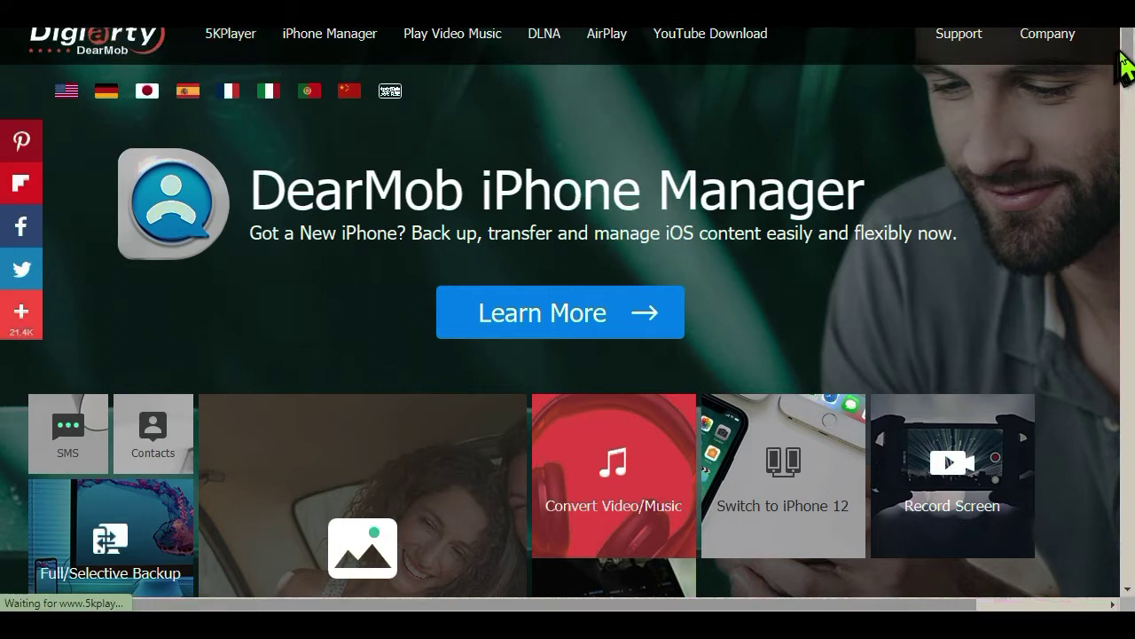
{"action": "scroll", "coordinate": [1127, 58], "scroll_direction": "down", "scroll_amount": 5}
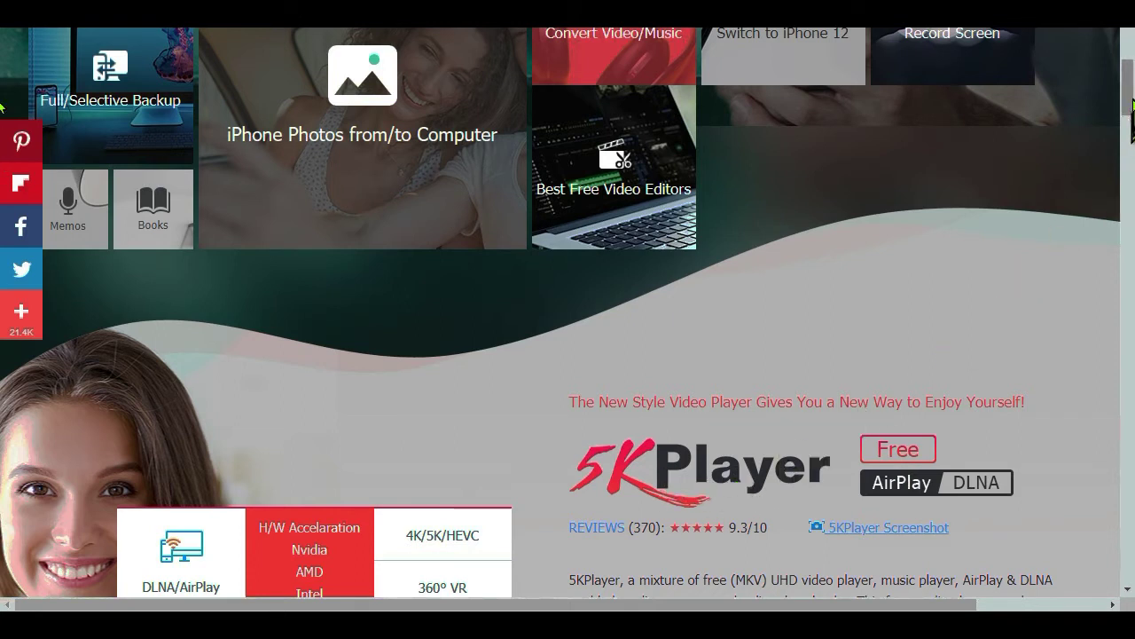
{"action": "scroll", "coordinate": [2, 107], "scroll_direction": "down", "scroll_amount": 2}
{"action": "scroll", "coordinate": [2, 106], "scroll_direction": "down", "scroll_amount": 4}
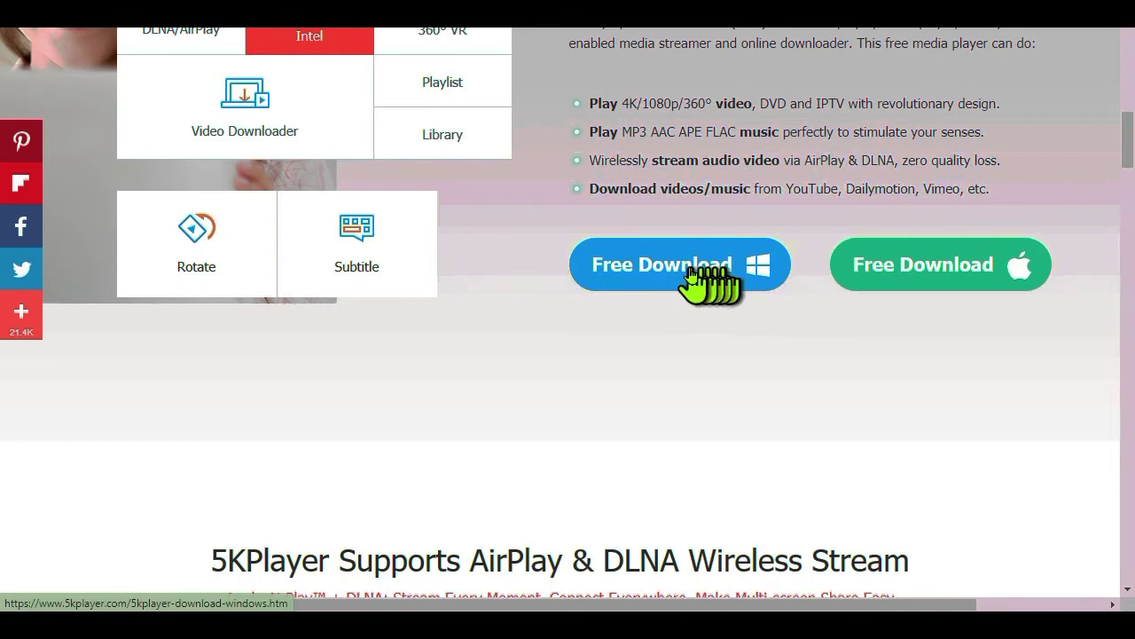
{"action": "left_click_drag", "start_coordinate": [1125, 133], "coordinate": [1132, 116]}
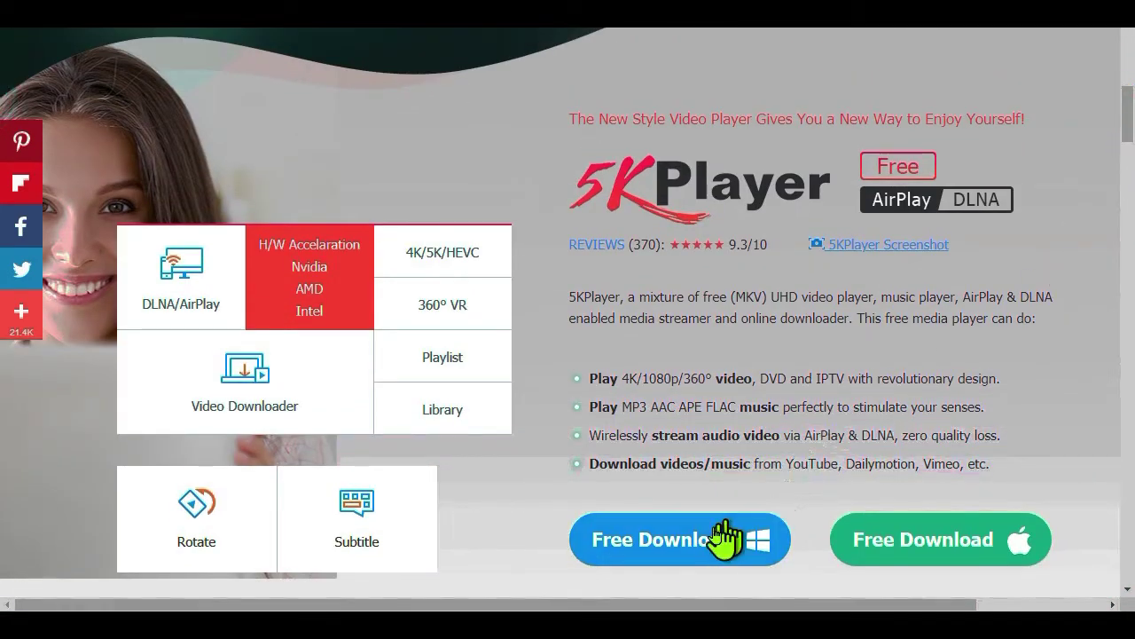
{"action": "left_click", "coordinate": [688, 545]}
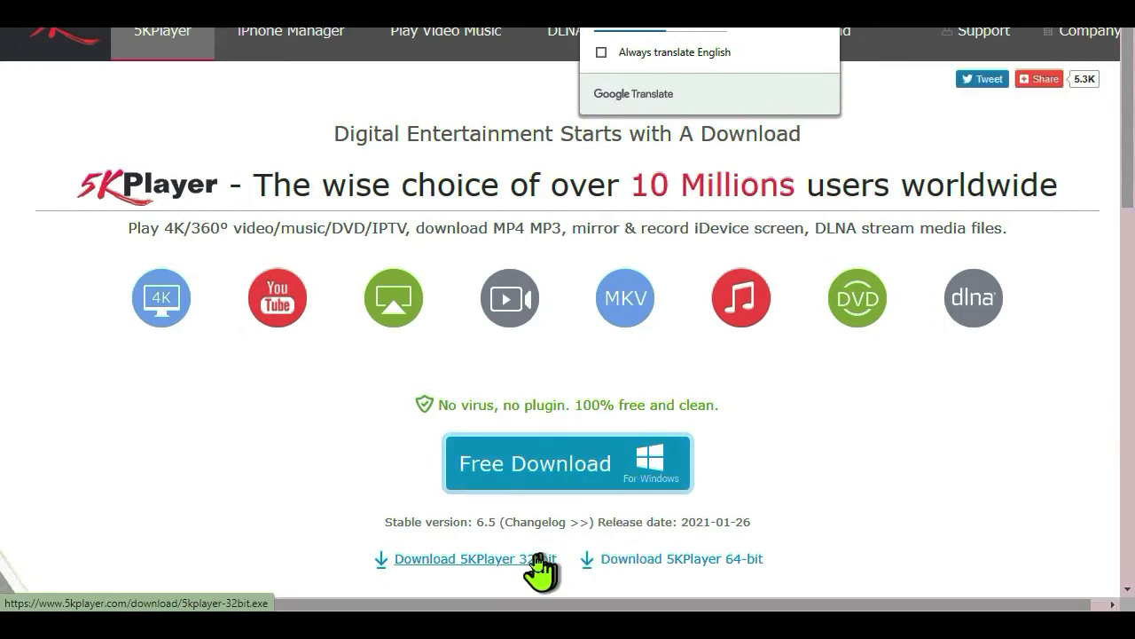
Download the 64-bit 5KPlayer installer to Downloads\Programs, agreeing to create the missing folder
{"action": "left_click", "coordinate": [496, 560]}
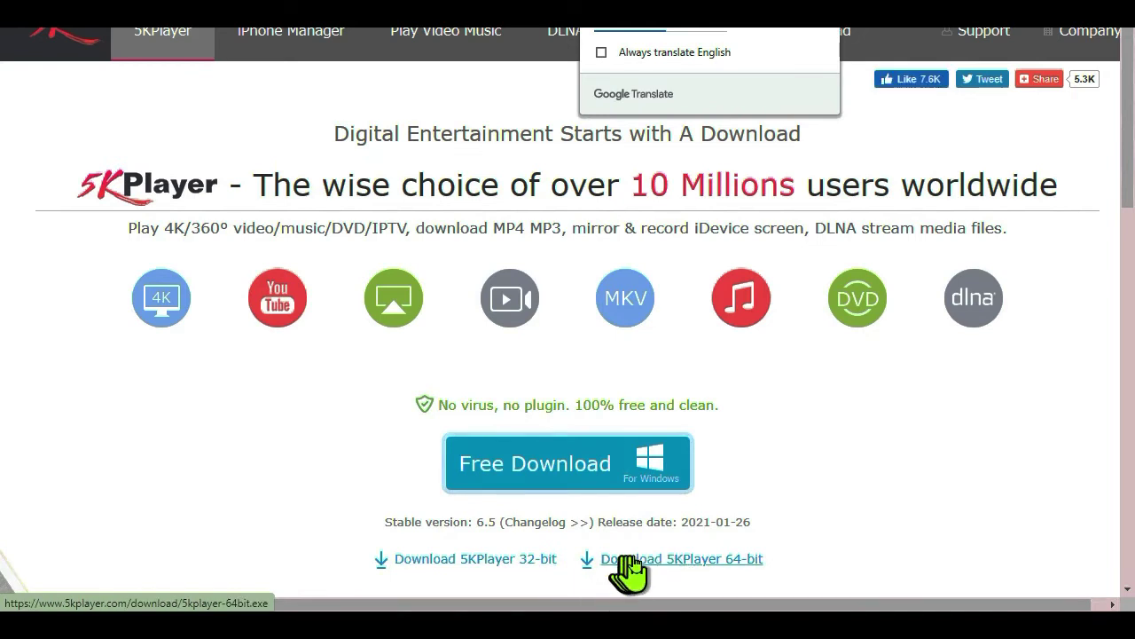
{"action": "left_click", "coordinate": [660, 559]}
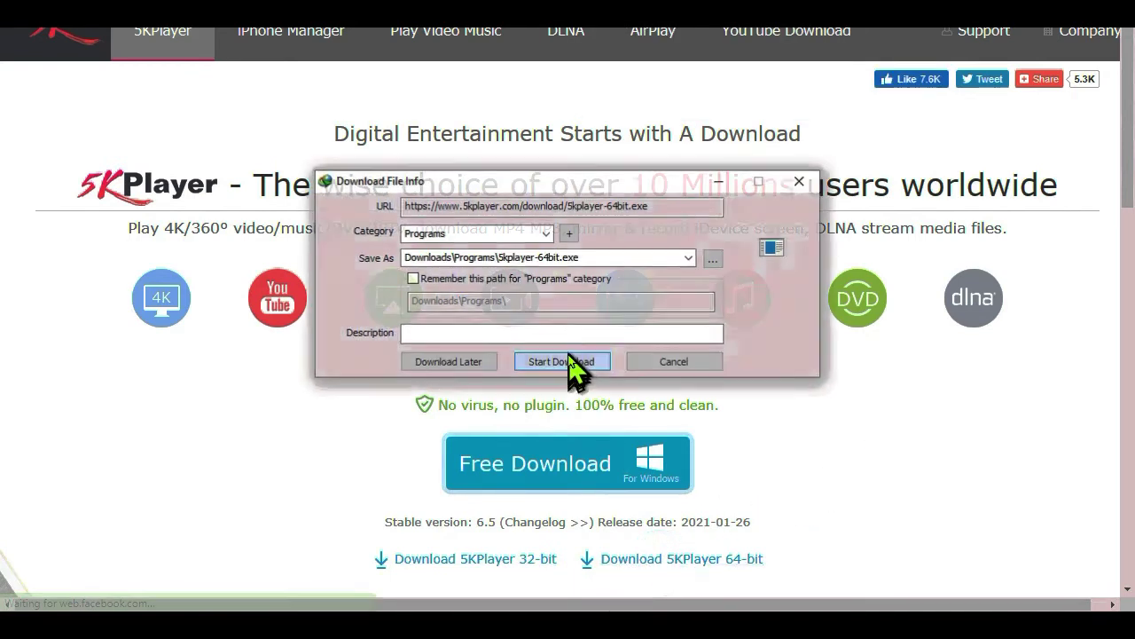
{"action": "left_click", "coordinate": [567, 364]}
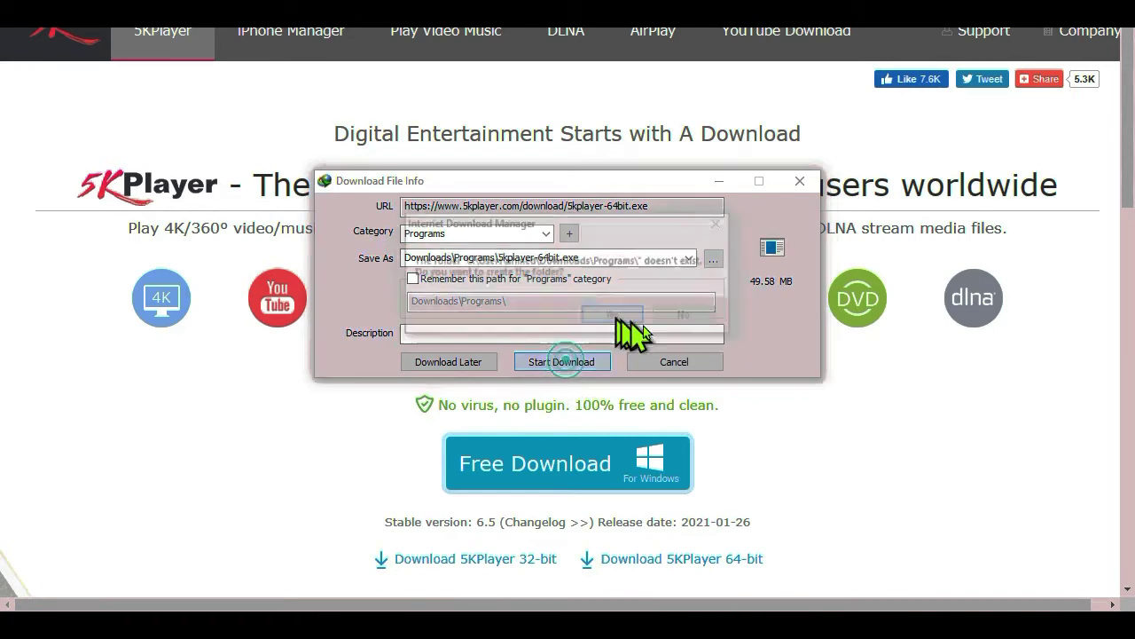
{"action": "left_click", "coordinate": [610, 317]}
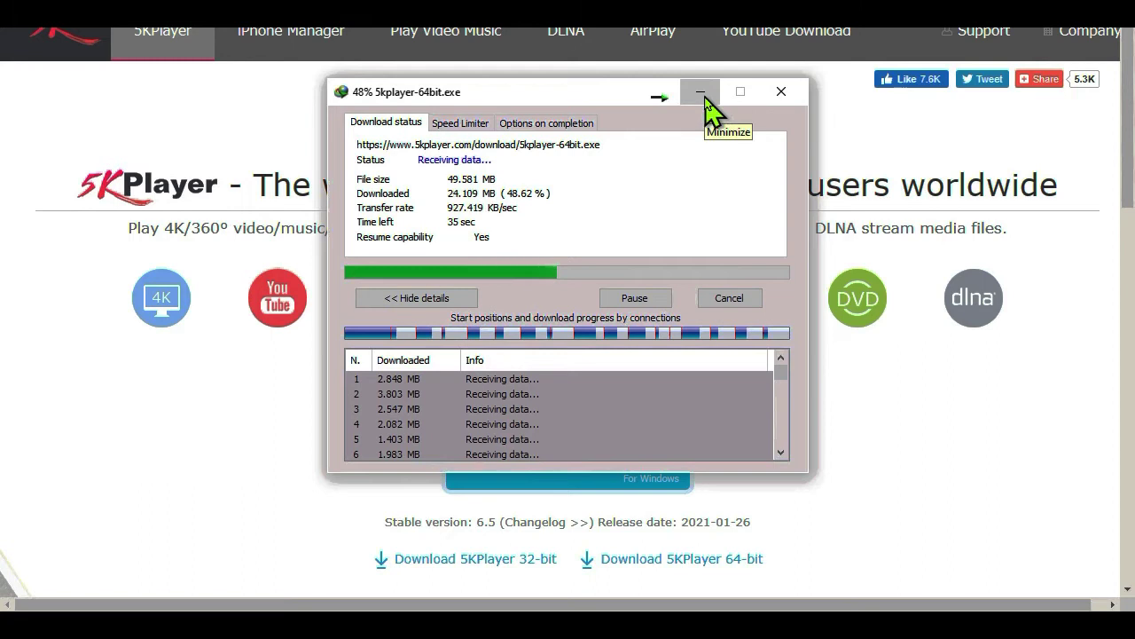
{"action": "left_click_drag", "start_coordinate": [565, 92], "coordinate": [455, 228]}
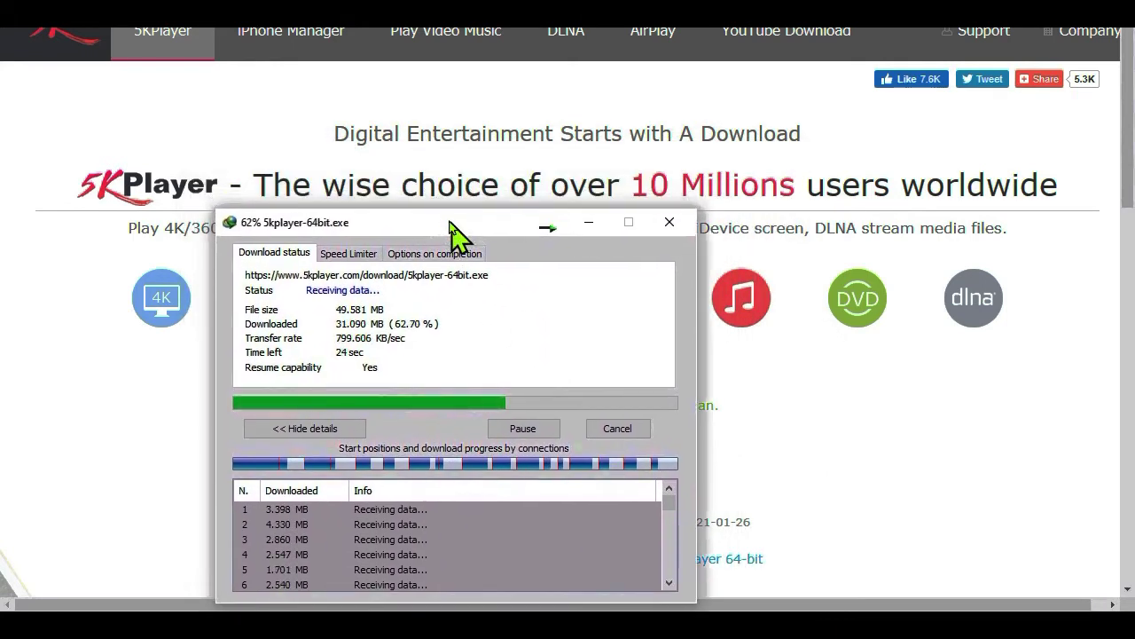
{"action": "left_click_drag", "start_coordinate": [254, 184], "coordinate": [1091, 183]}
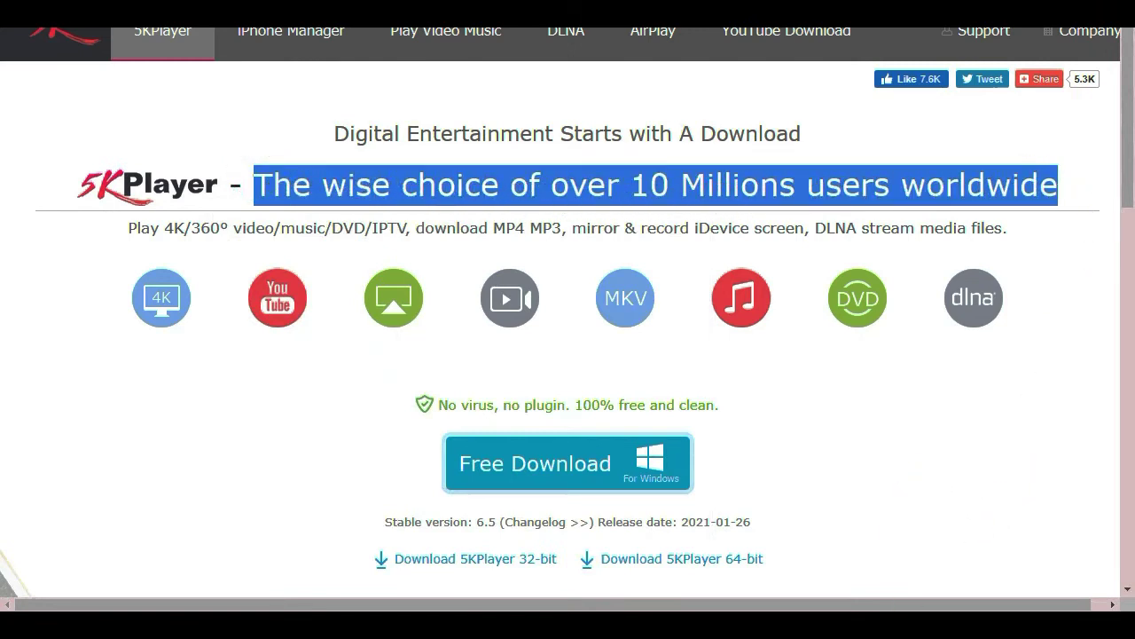
{"action": "key", "text": "alt+Tab"}
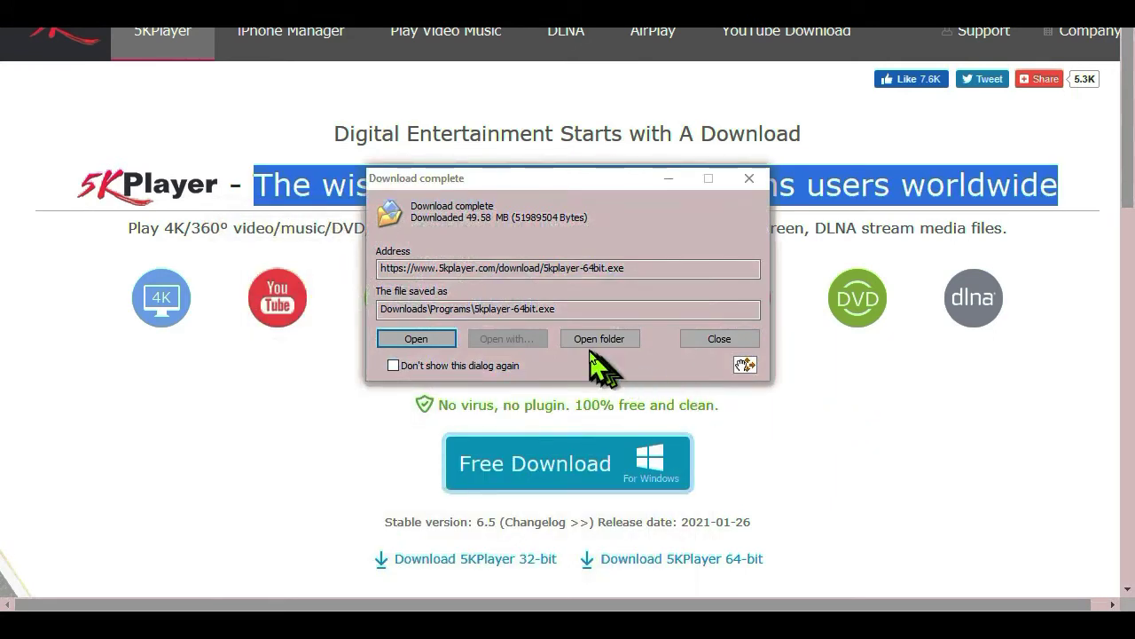
Move the downloaded 5kplayer-64bit installer from its download folder to the Software folder on Local Disk (D:)
{"action": "left_click", "coordinate": [594, 342]}
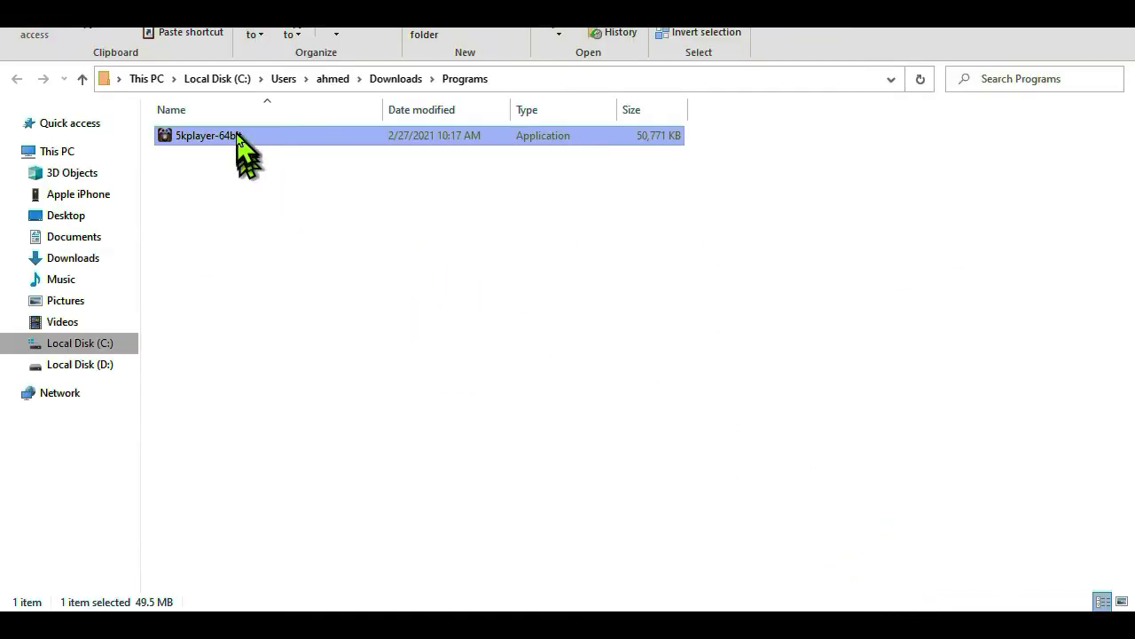
{"action": "right_click", "coordinate": [238, 138]}
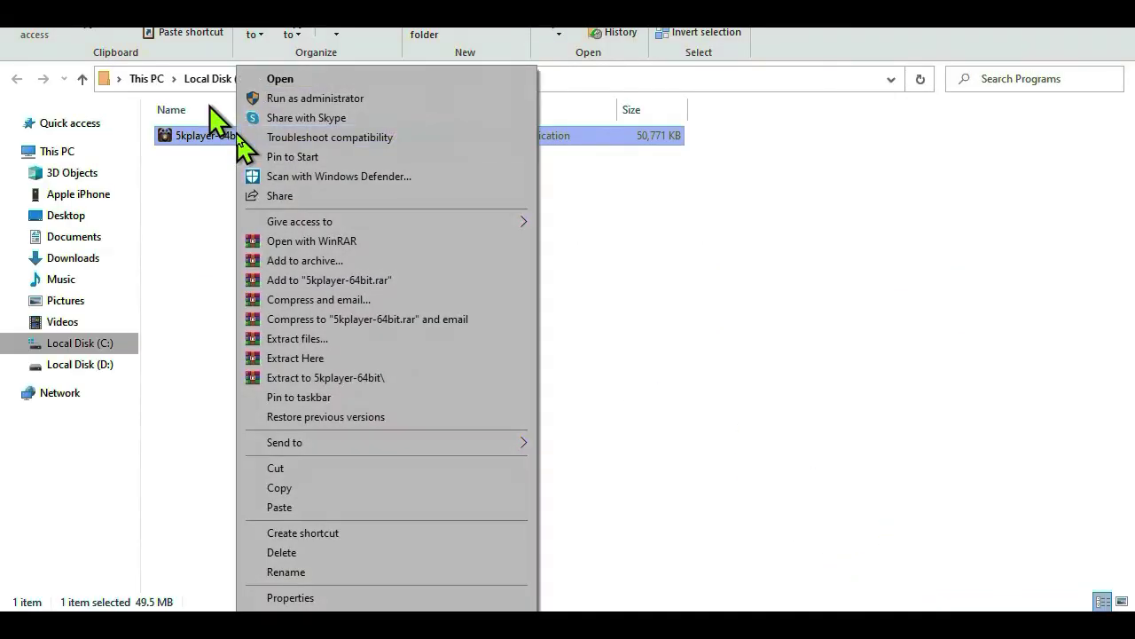
{"action": "left_click", "coordinate": [309, 470]}
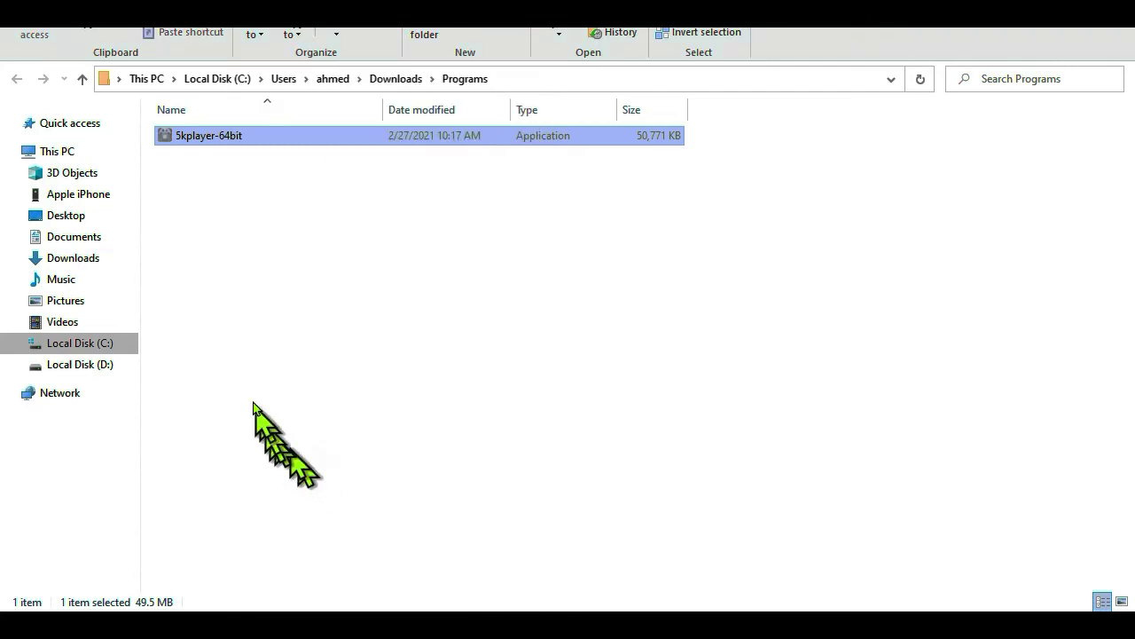
{"action": "left_click", "coordinate": [74, 366]}
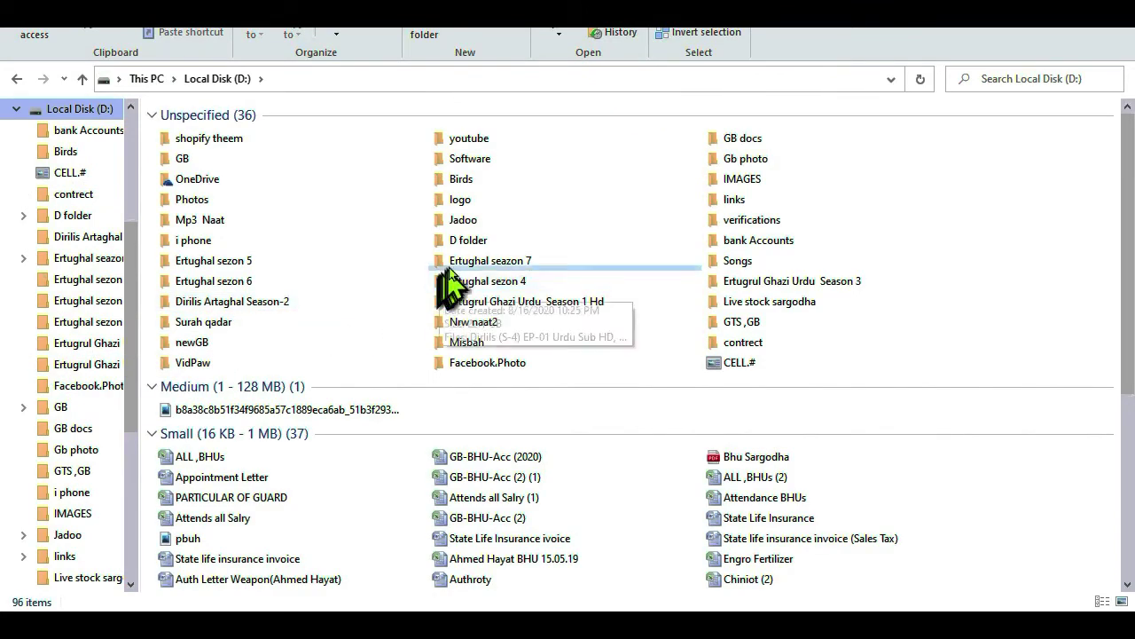
{"action": "left_click", "coordinate": [511, 245]}
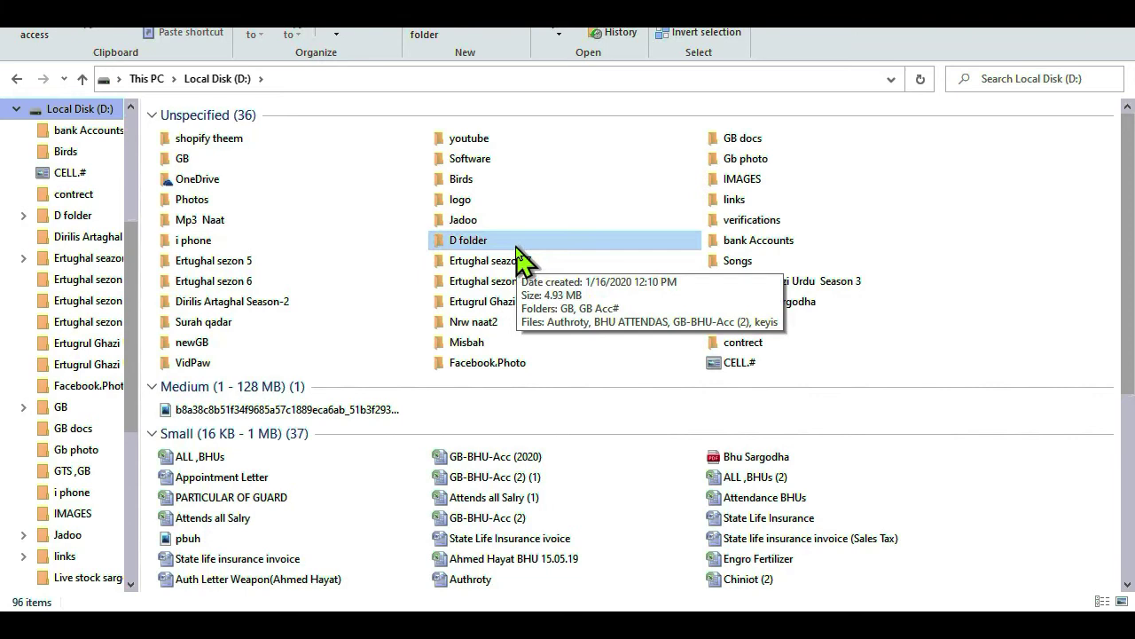
{"action": "left_click", "coordinate": [961, 392]}
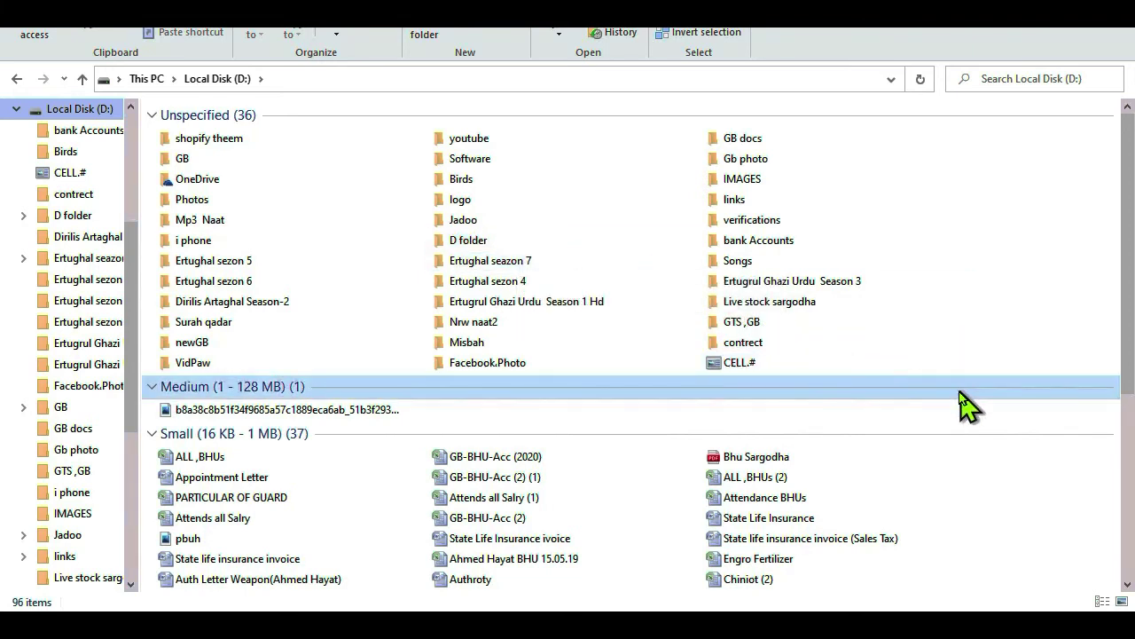
{"action": "double_click", "coordinate": [486, 161]}
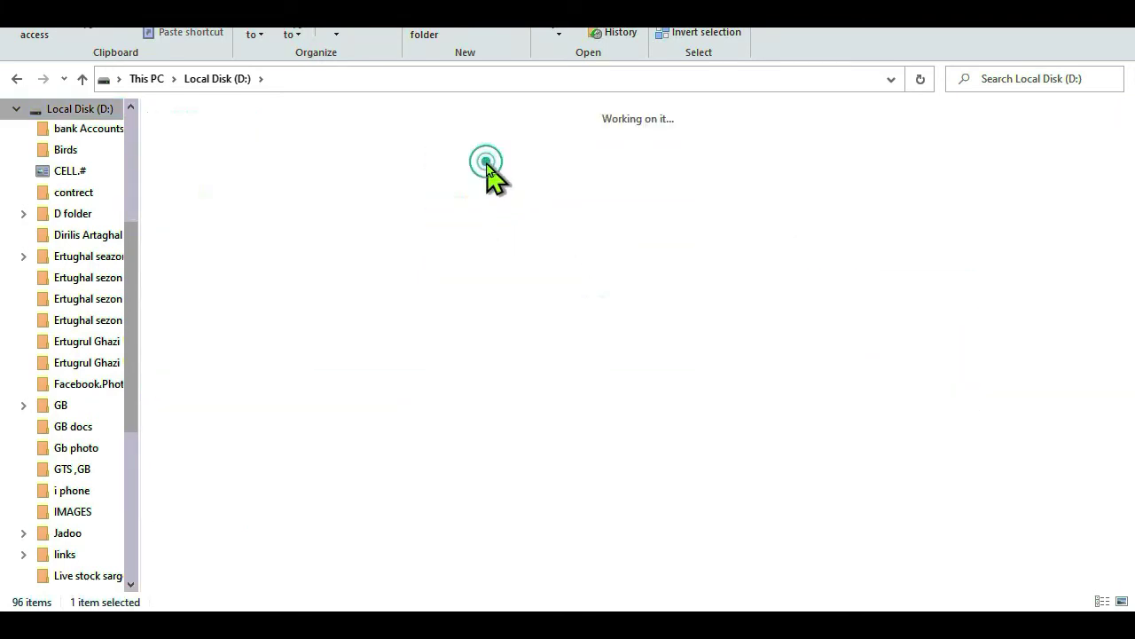
{"action": "right_click", "coordinate": [736, 313]}
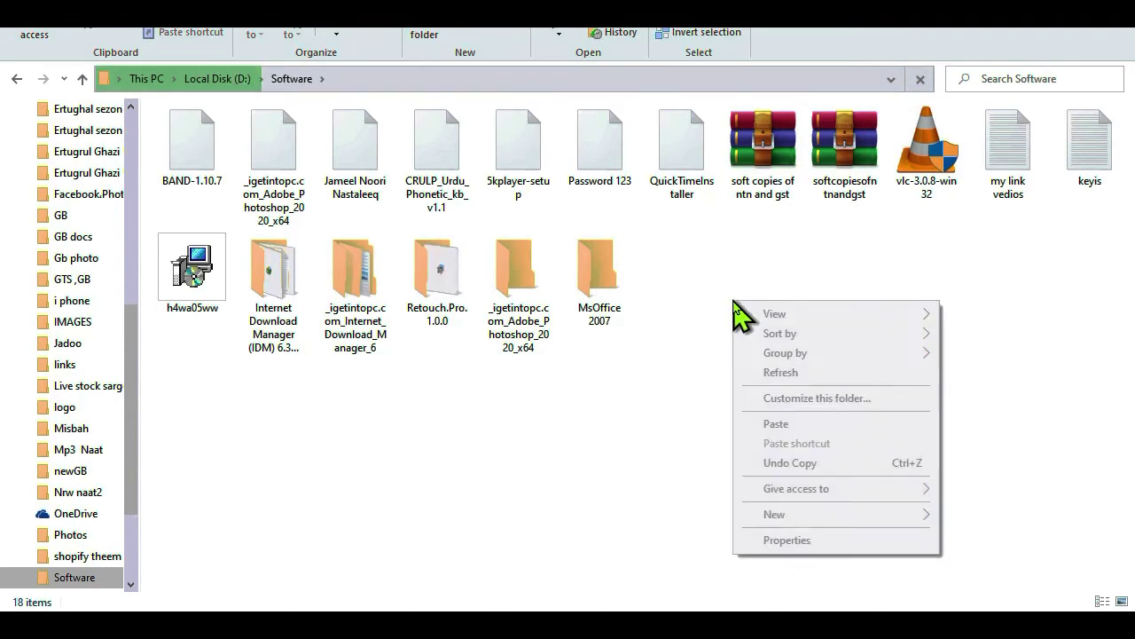
{"action": "left_click", "coordinate": [784, 424]}
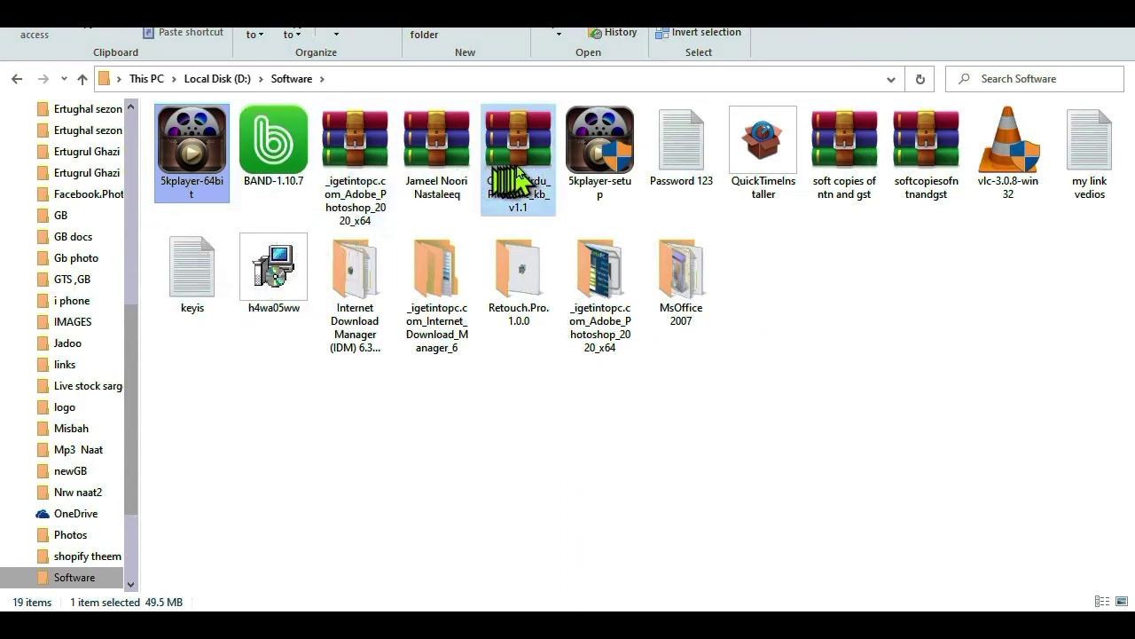
Delete the old 5kplayer-setup file from the Software folder
{"action": "left_click", "coordinate": [581, 169]}
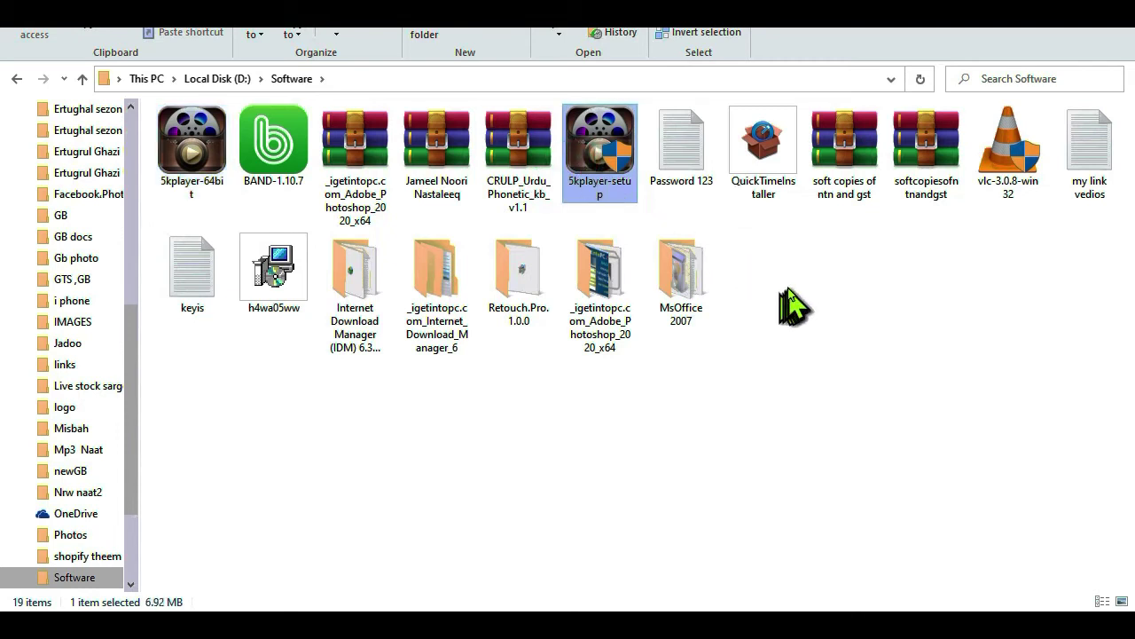
{"action": "key", "text": "Delete"}
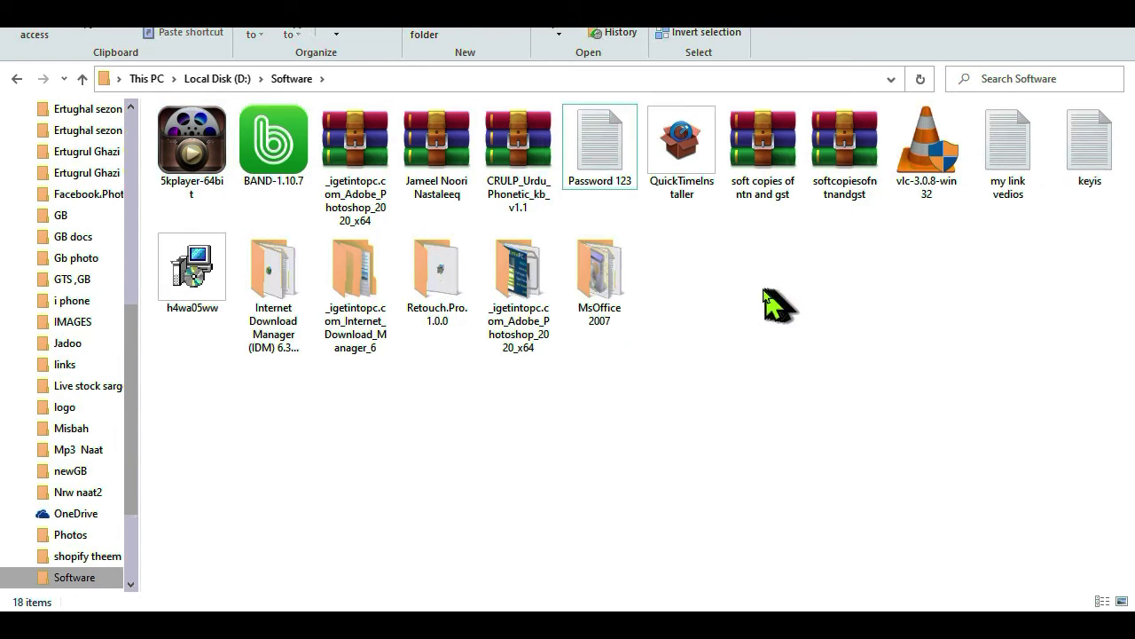
Install 5KPlayer with the 5kplayer-64bit installer, continuing although the player is running and retrying the file write, and launch it
{"action": "double_click", "coordinate": [195, 164]}
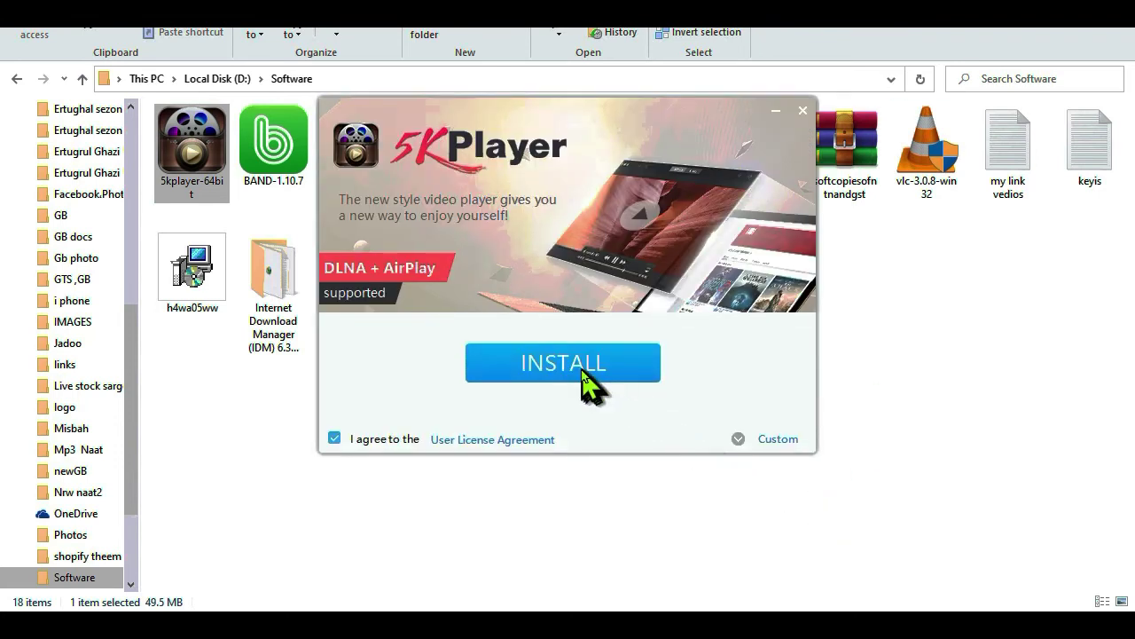
{"action": "left_click", "coordinate": [582, 369]}
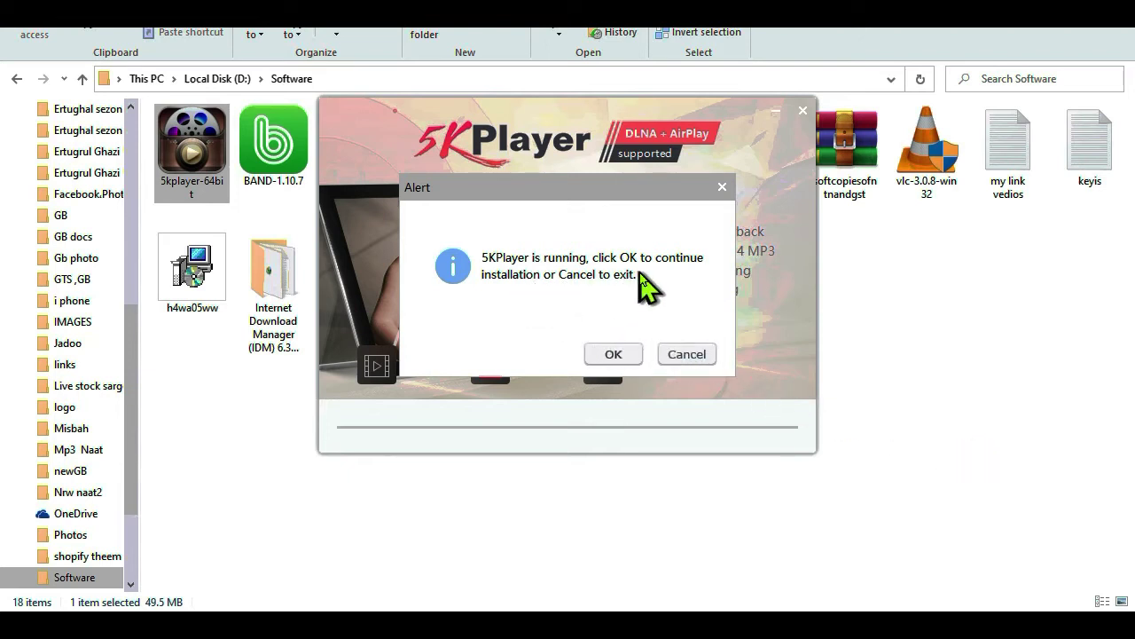
{"action": "left_click", "coordinate": [612, 357]}
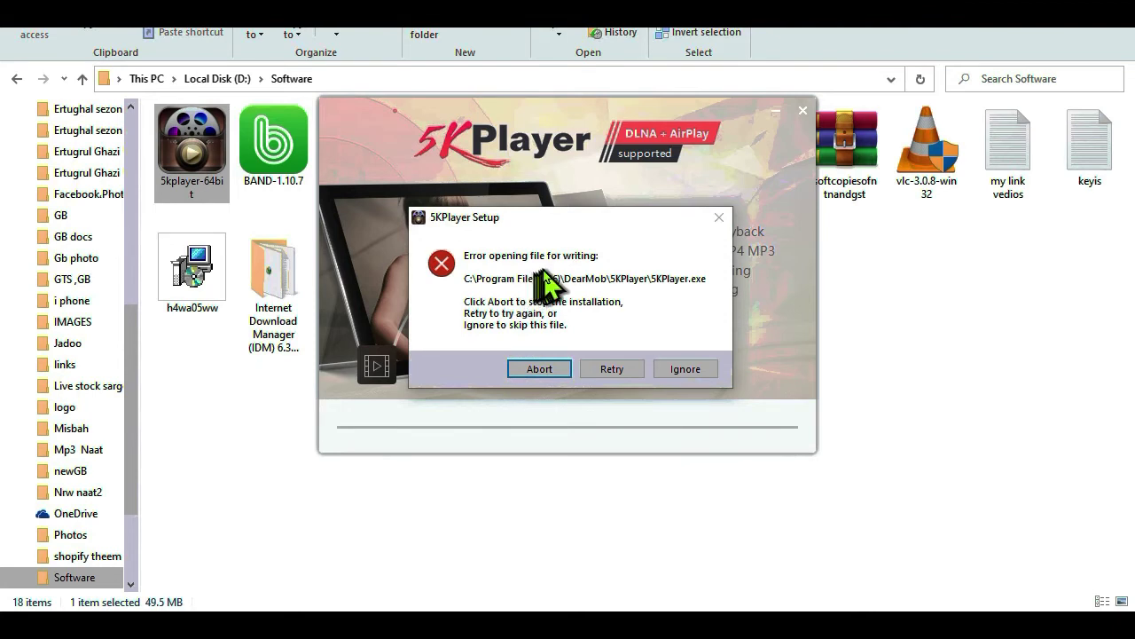
{"action": "left_click", "coordinate": [610, 369]}
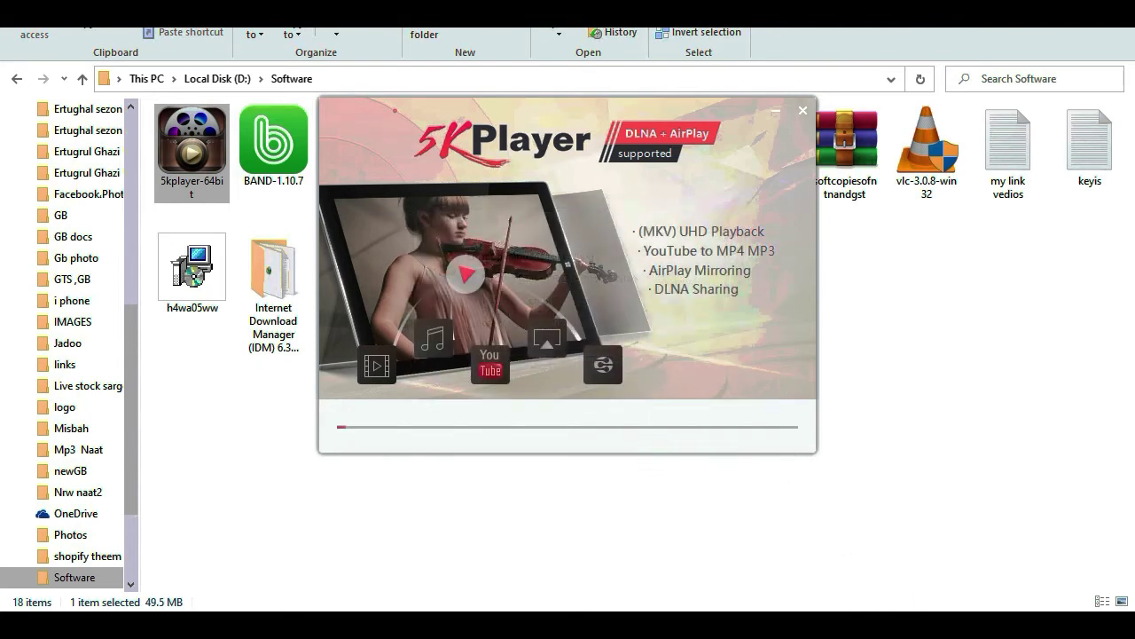
{"action": "left_click", "coordinate": [960, 621]}
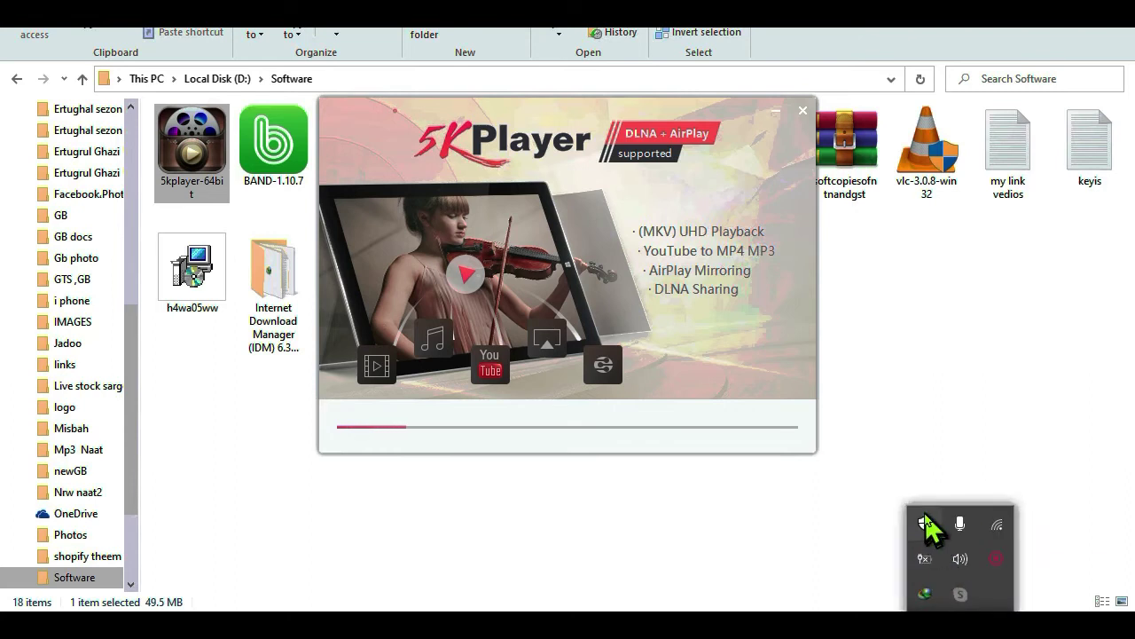
{"action": "right_click", "coordinate": [923, 521]}
{"action": "left_click", "coordinate": [807, 545]}
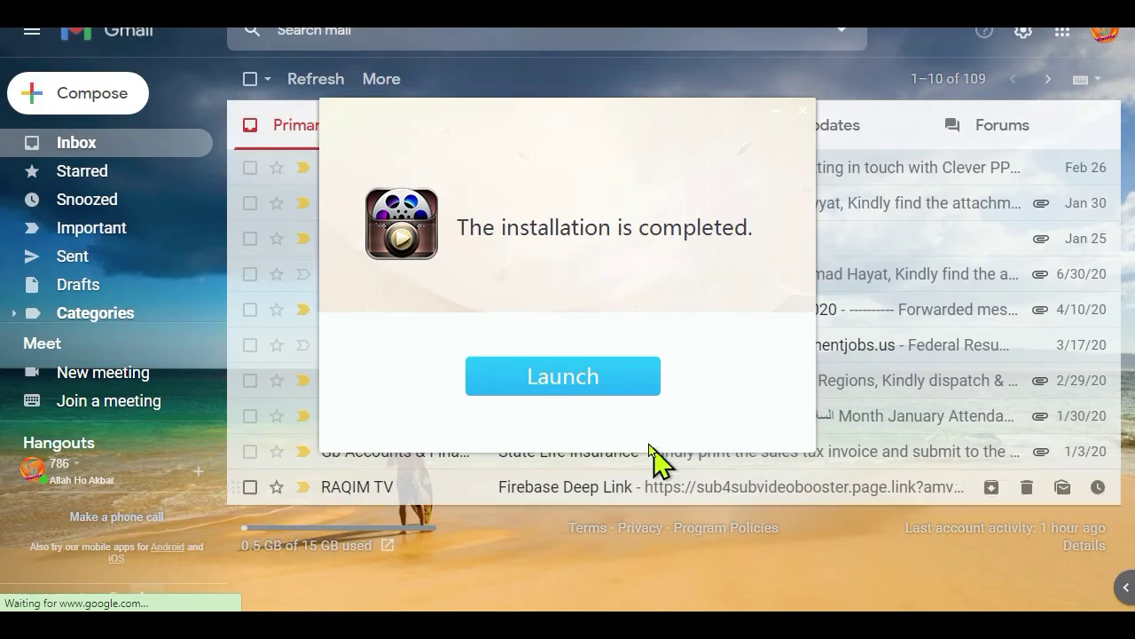
{"action": "left_click", "coordinate": [606, 379]}
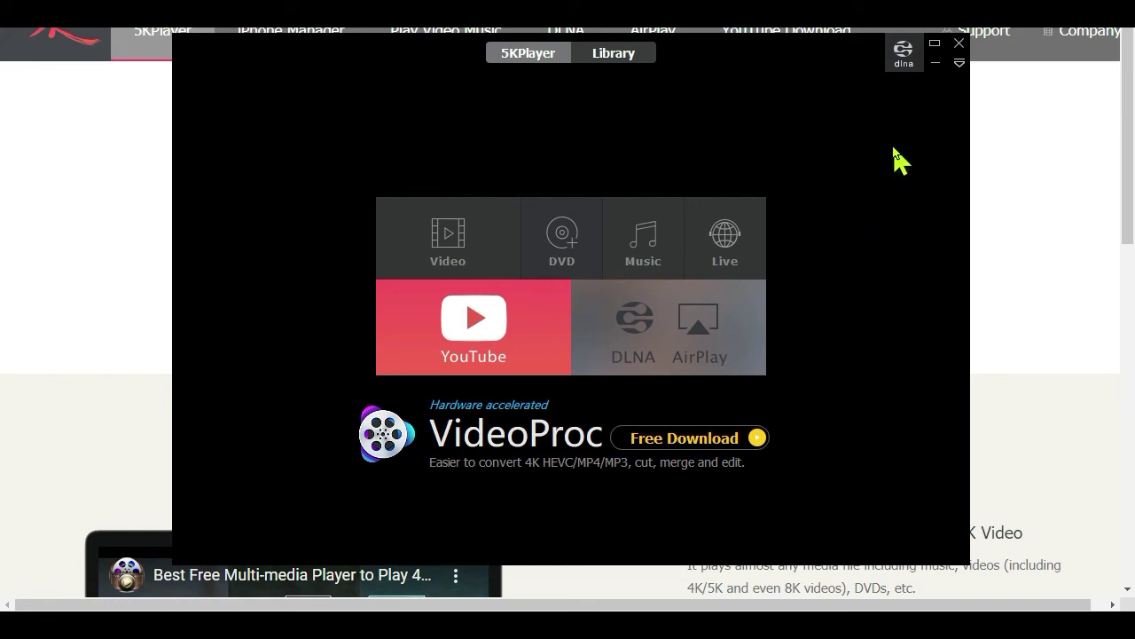
Open the AirPlay settings in 5KPlayer and set the AirPlay service to On
{"action": "left_click", "coordinate": [959, 42]}
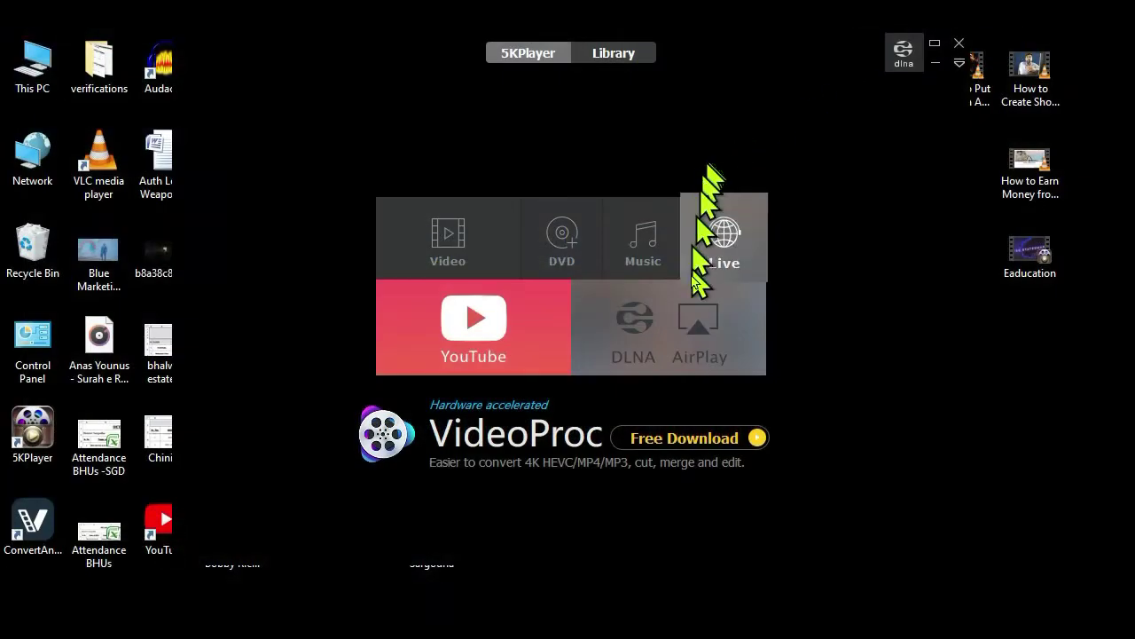
{"action": "left_click", "coordinate": [699, 315]}
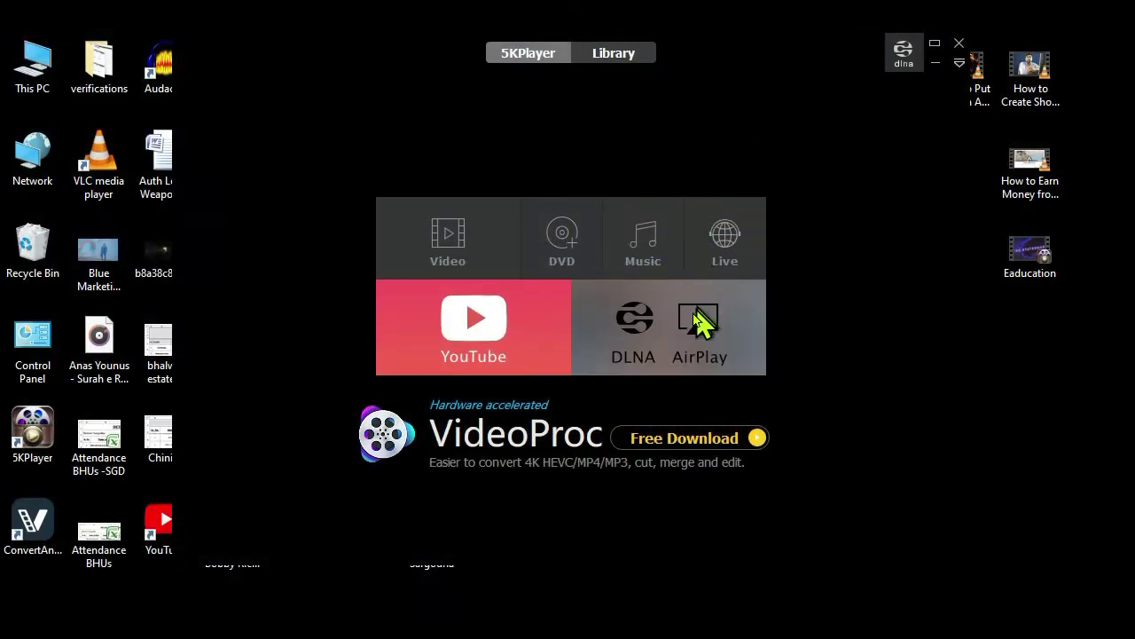
{"action": "left_click", "coordinate": [664, 355]}
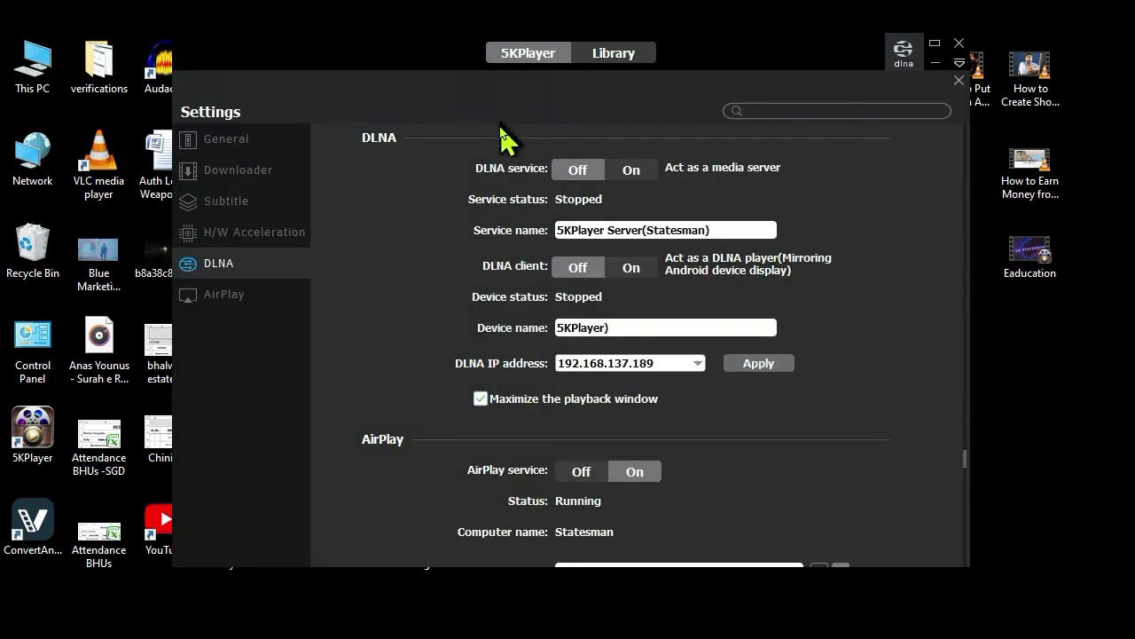
{"action": "left_click", "coordinate": [241, 294]}
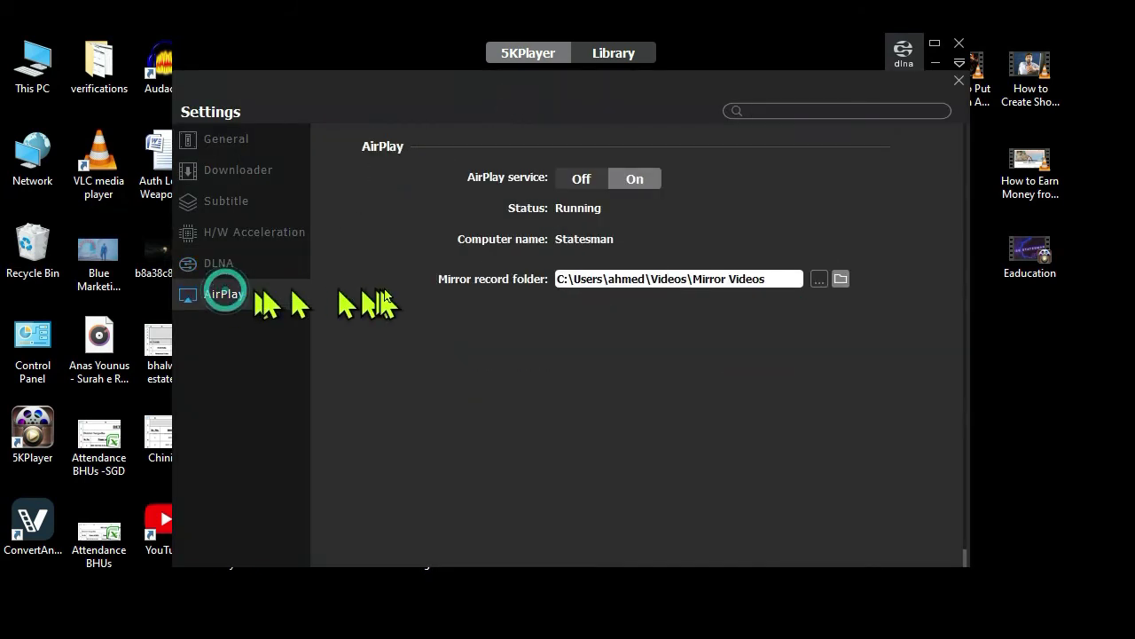
{"action": "left_click", "coordinate": [634, 174]}
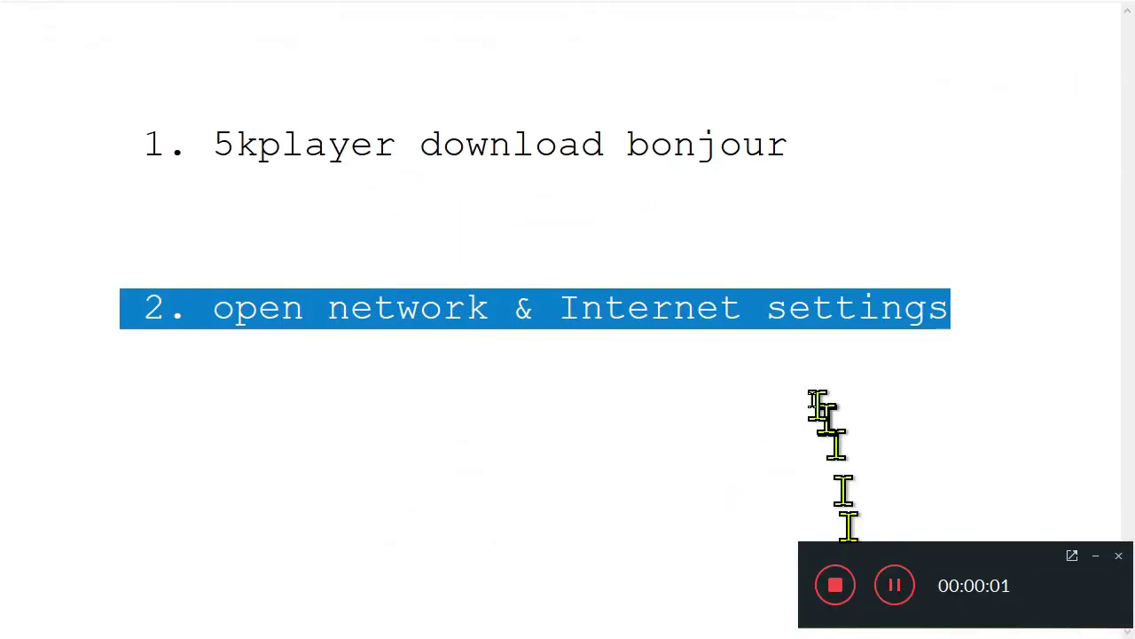
{"action": "left_click", "coordinate": [824, 159]}
{"action": "double_click", "coordinate": [823, 157]}
{"action": "left_click", "coordinate": [824, 158]}
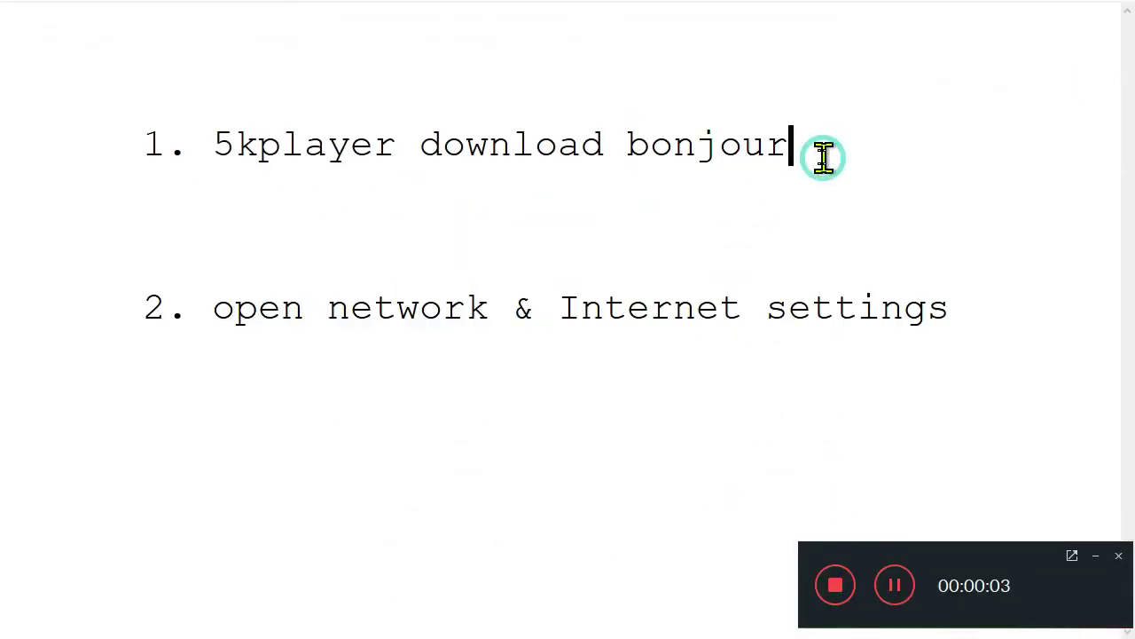
{"action": "left_click_drag", "start_coordinate": [809, 146], "coordinate": [122, 106]}
{"action": "left_click", "coordinate": [120, 105]}
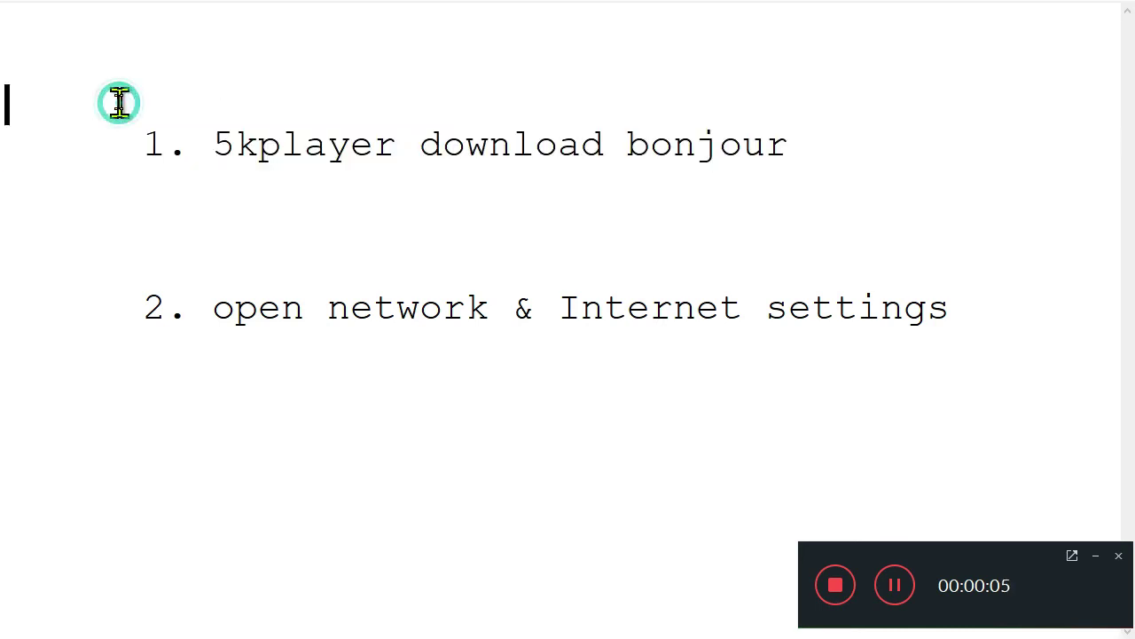
{"action": "key", "text": "ctrl+a"}
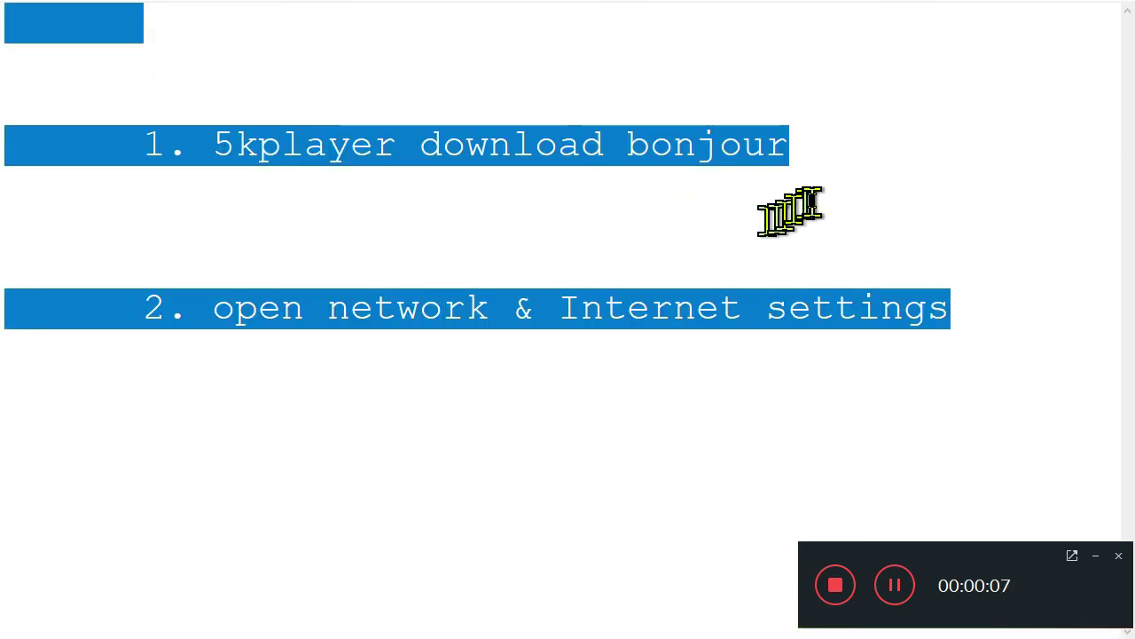